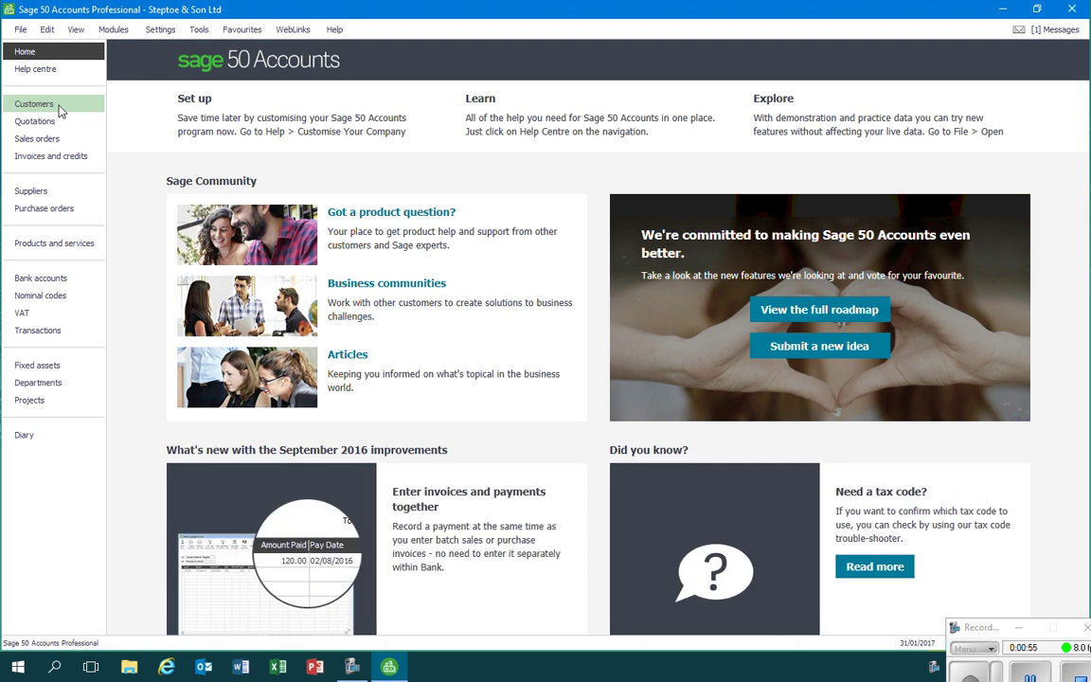
{"action": "left_click", "coordinate": [59, 110]}
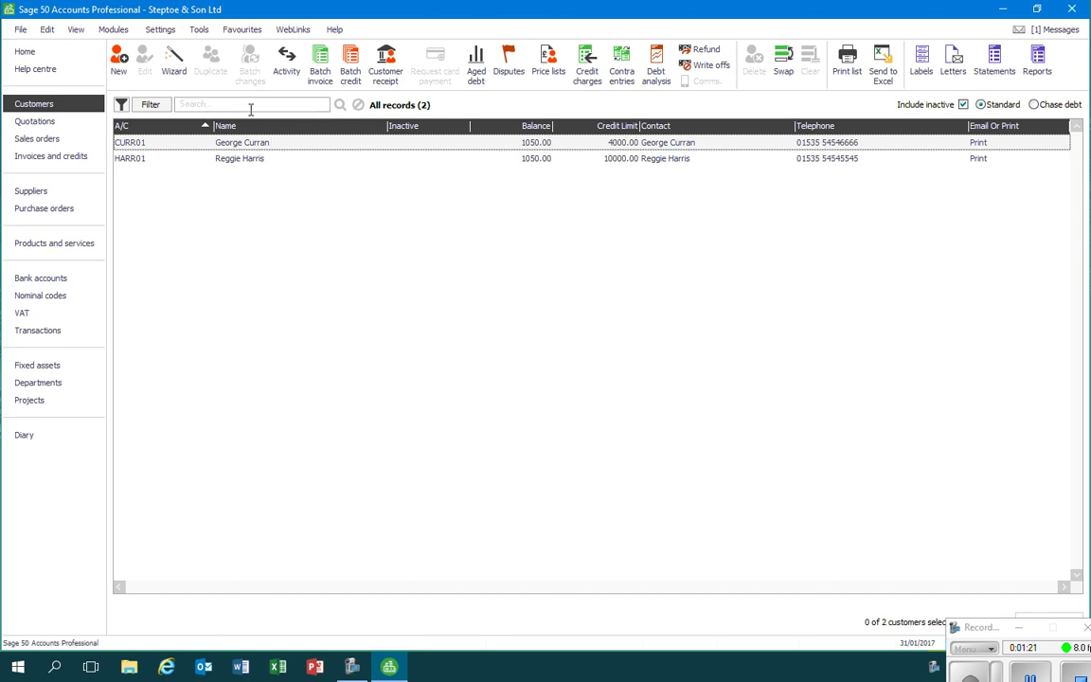
Start a new customer in the wizard named Delphine Rare Metals Ltd
{"action": "left_click", "coordinate": [174, 67]}
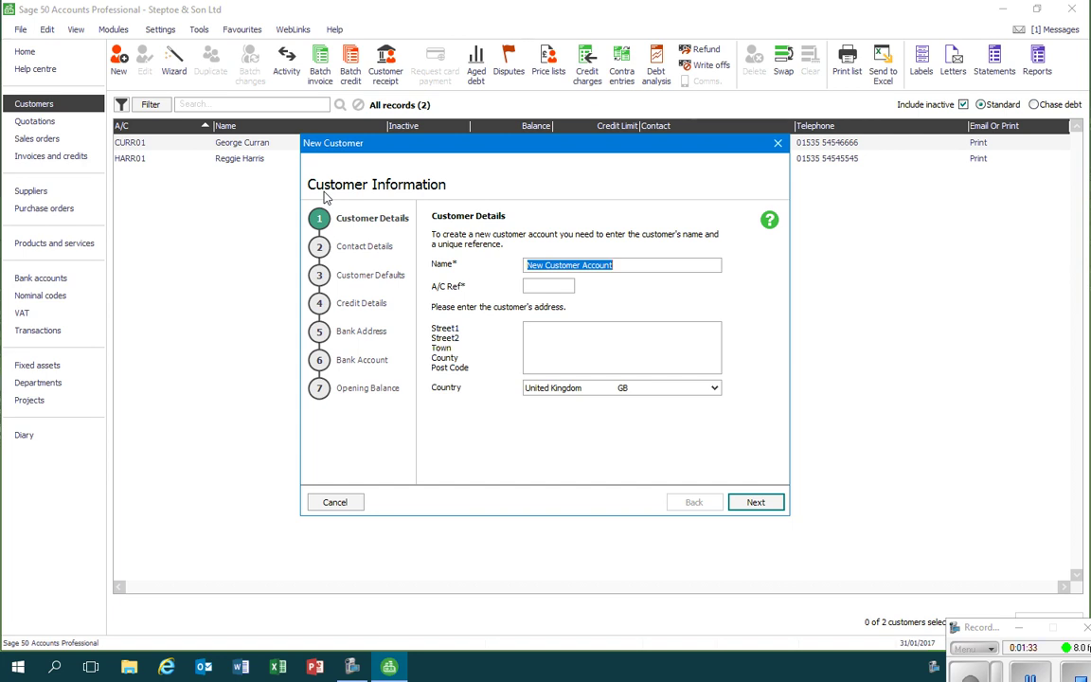
{"action": "type", "text": "Delphi"}
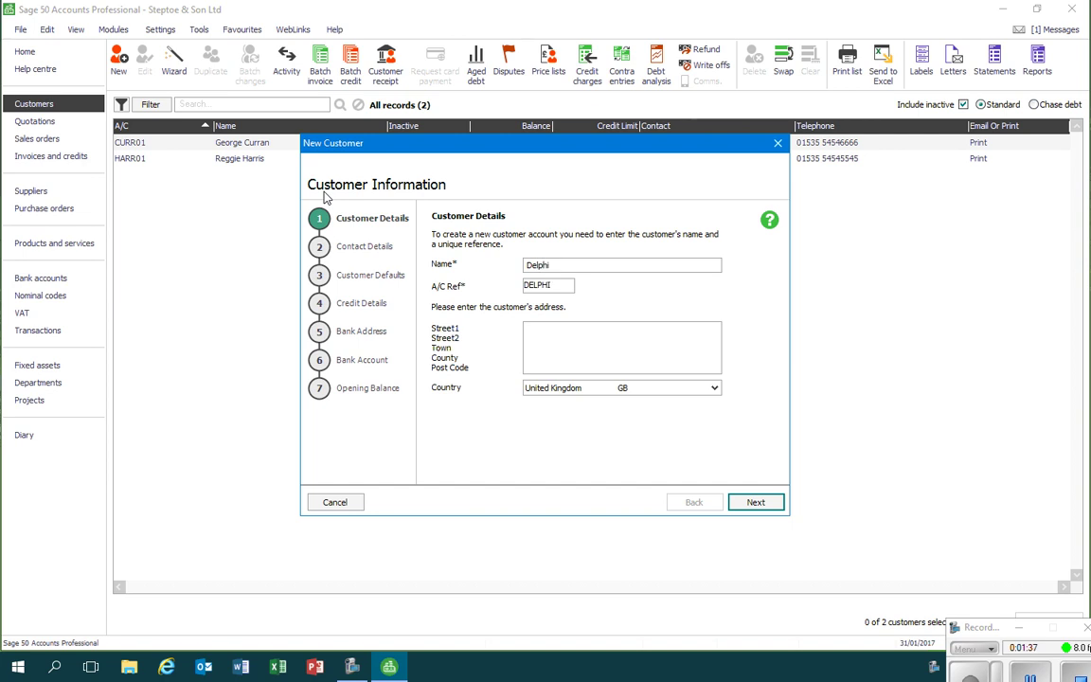
{"action": "type", "text": "be"}
{"action": "key", "text": "BackSpace"}
{"action": "key", "text": "BackSpace"}
{"action": "key", "text": "BackSpace"}
{"action": "type", "text": "ne Rare Metals Ltd"}
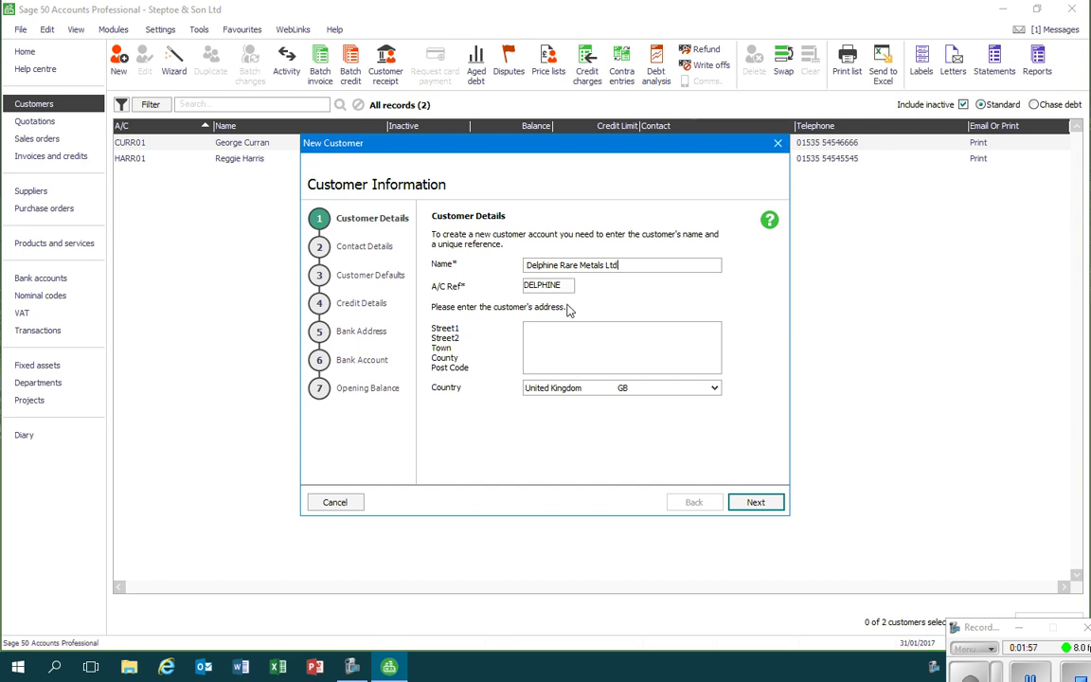
Replace the auto-generated A/C Ref with your own account reference code
{"action": "left_click", "coordinate": [565, 284]}
{"action": "key", "text": "BackSpace"}
{"action": "key", "text": "BackSpace"}
{"action": "key", "text": "BackSpace"}
{"action": "key", "text": "BackSpace"}
{"action": "key", "text": "BackSpace"}
{"action": "key", "text": "BackSpace"}
{"action": "key", "text": "BackSpace"}
{"action": "key", "text": "BackSpace"}
{"action": "type", "text": "DELP02"}
{"action": "left_click", "coordinate": [975, 627]}
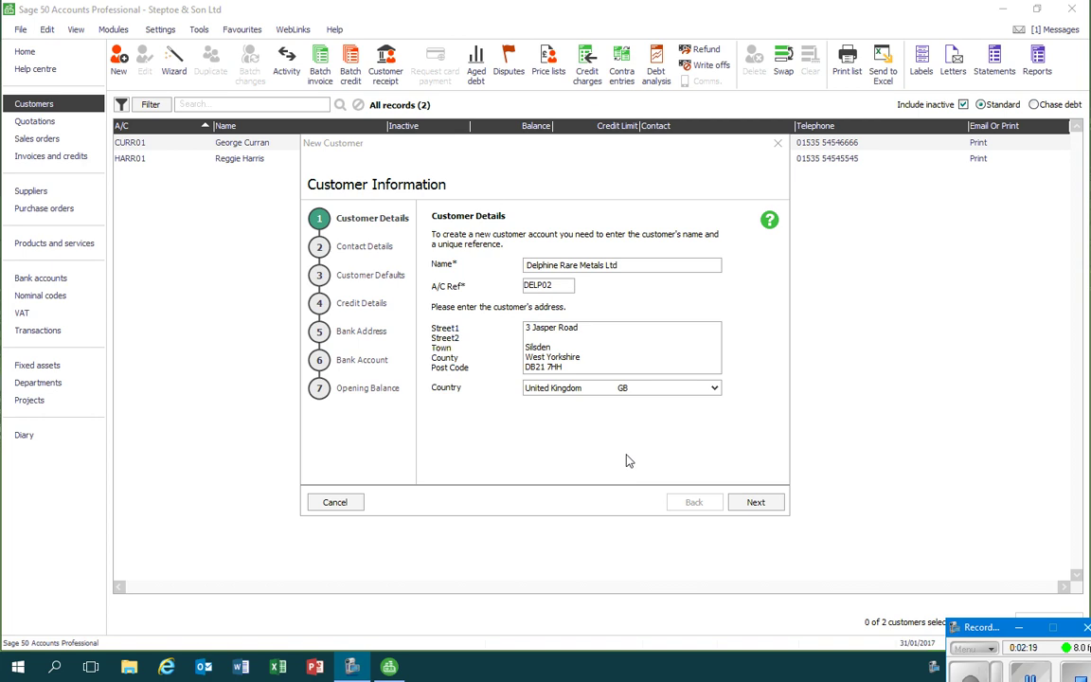
On Contact Details, enter the customer's telephone number and the contact person's full name
{"action": "left_click", "coordinate": [756, 504]}
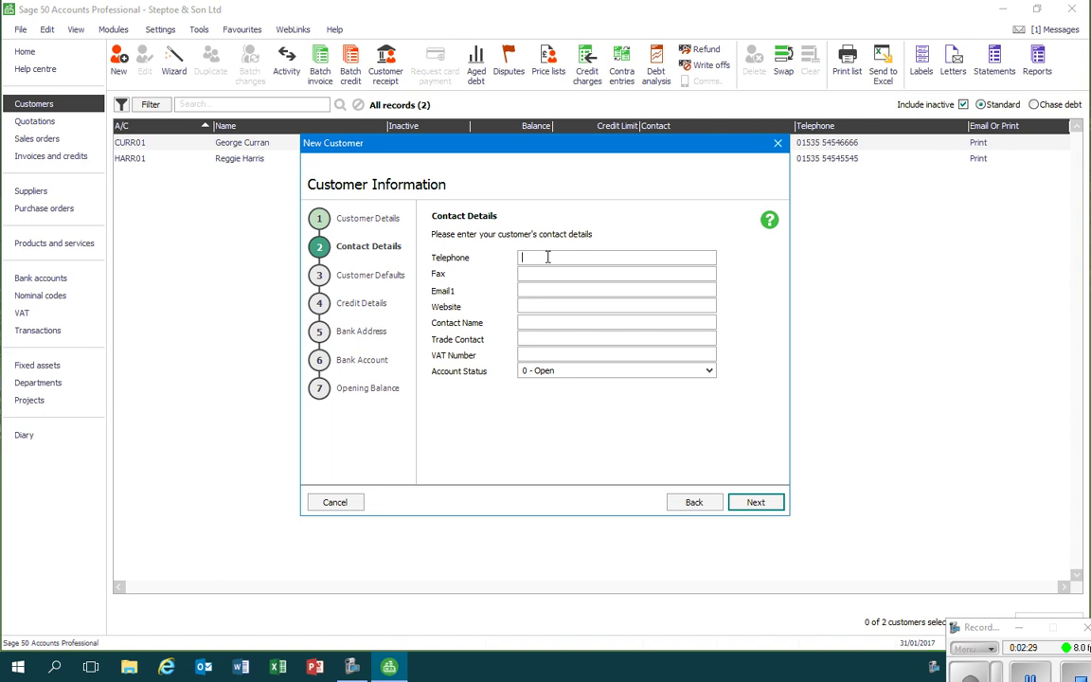
{"action": "left_click", "coordinate": [547, 326]}
Move to Customer Defaults, keeping 0.00 discount, nominal code 4000 and tax code T1 20.00
{"action": "left_click", "coordinate": [757, 505]}
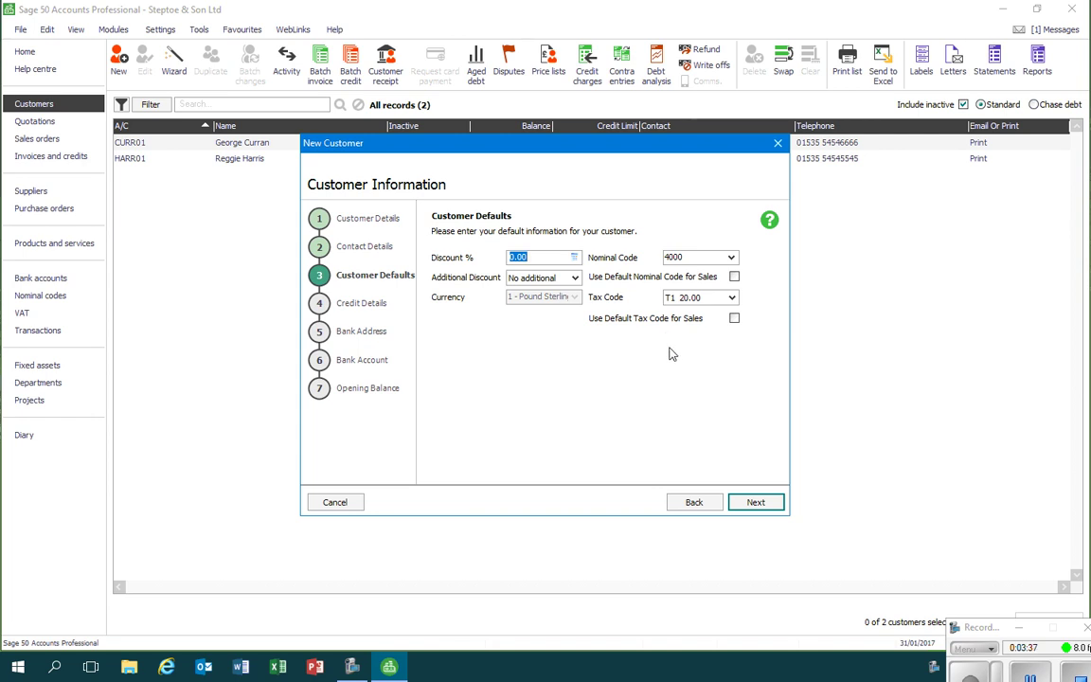
On Credit Details, set the credit limit to 8000
{"action": "left_click", "coordinate": [755, 502]}
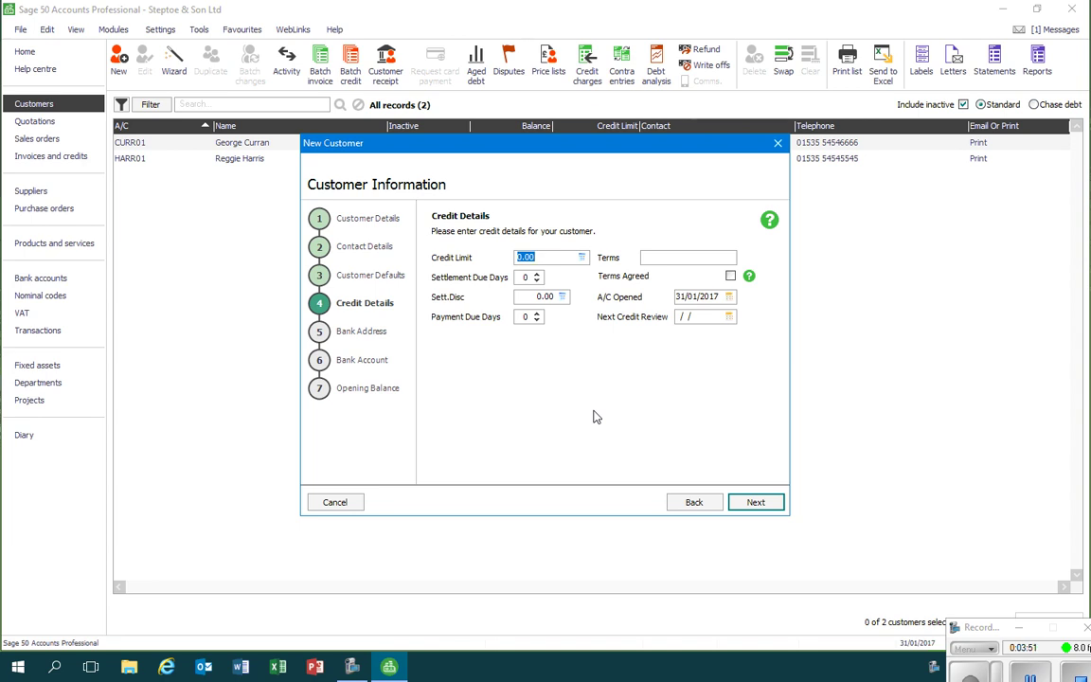
{"action": "type", "text": "8000"}
{"action": "key", "text": "Tab"}
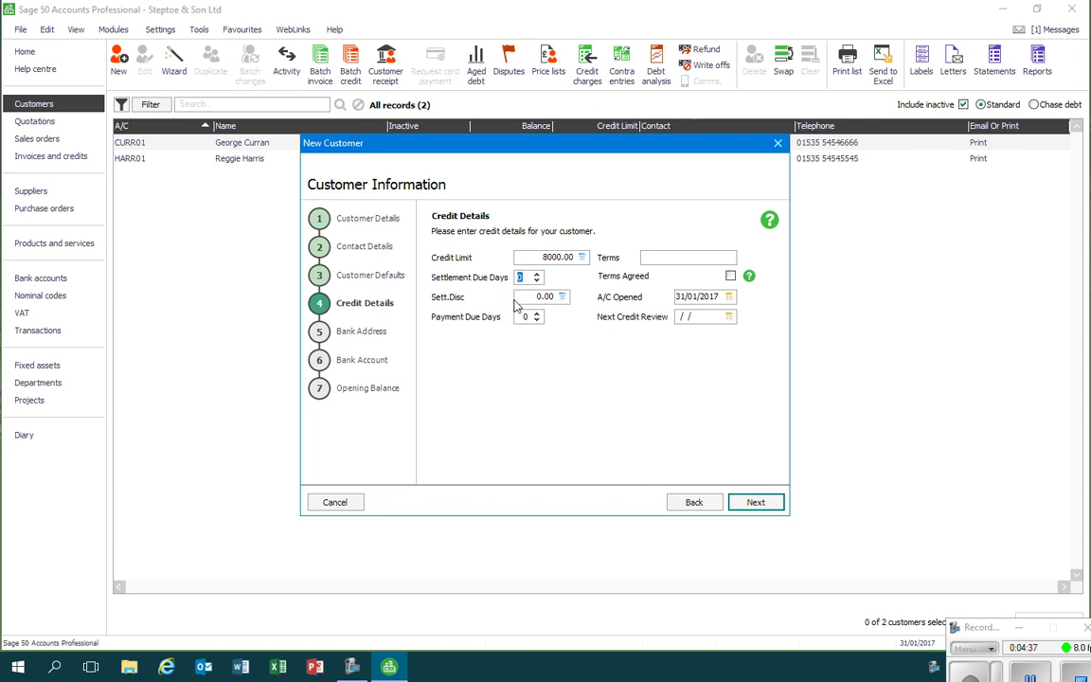
Set 30 payment due days, terms 'Payment in 30 days', and mark the terms agreed
{"action": "left_click", "coordinate": [528, 320]}
{"action": "type", "text": "30"}
{"action": "key", "text": "Tab"}
{"action": "type", "text": "30"}
{"action": "key", "text": "BackSpace"}
{"action": "key", "text": "BackSpace"}
{"action": "key", "text": "BackSpace"}
{"action": "type", "text": "Payment in 30 days"}
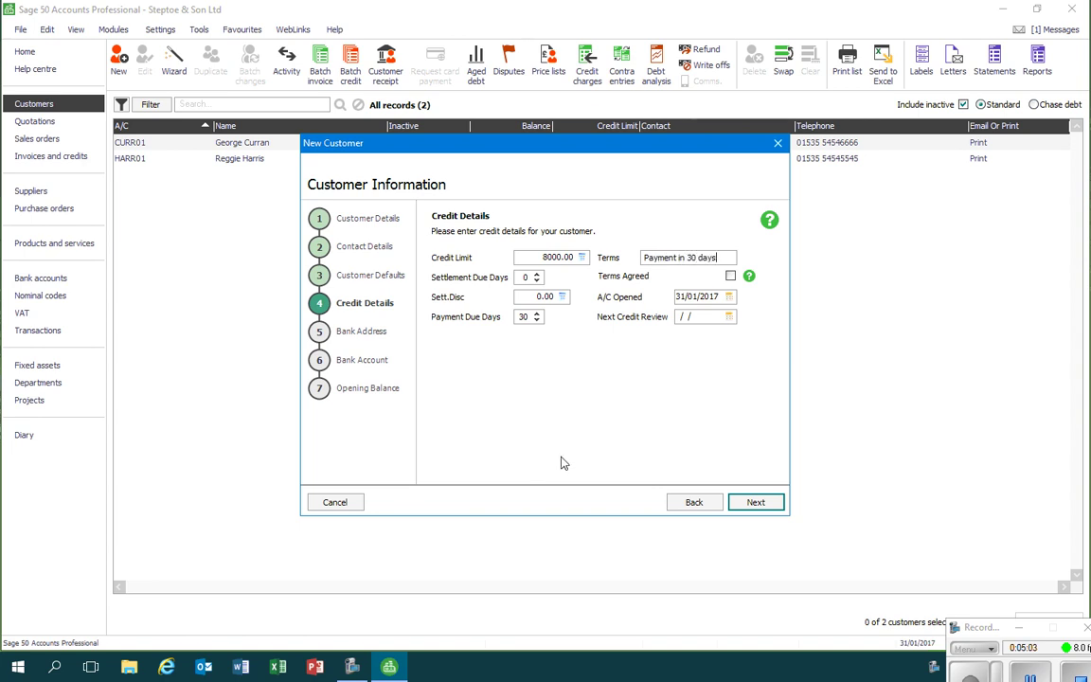
{"action": "left_click", "coordinate": [731, 276]}
{"action": "left_click", "coordinate": [730, 276]}
{"action": "left_click", "coordinate": [758, 504]}
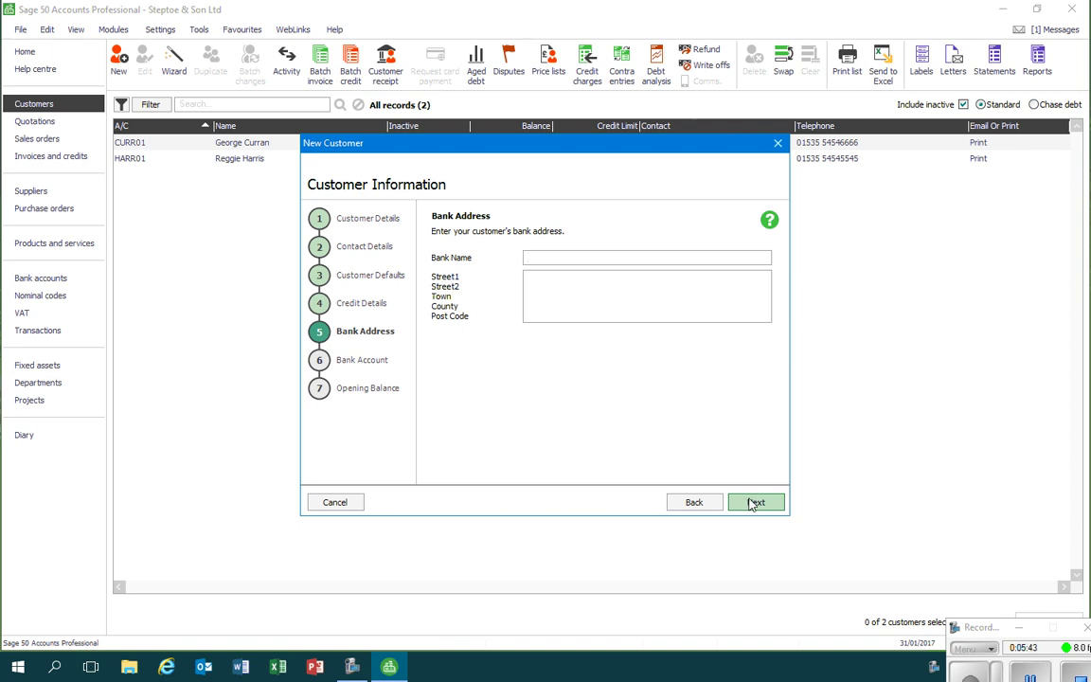
Skip past the Bank Address and Bank Account pages, leaving them blank
{"action": "left_click", "coordinate": [755, 503]}
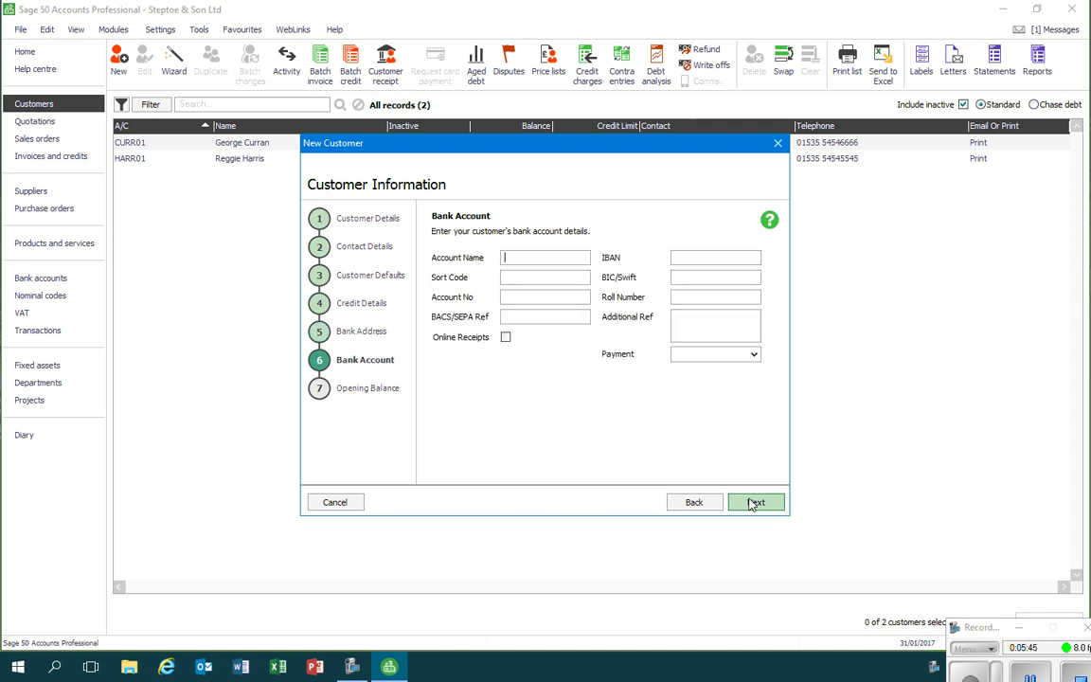
{"action": "left_click", "coordinate": [754, 502]}
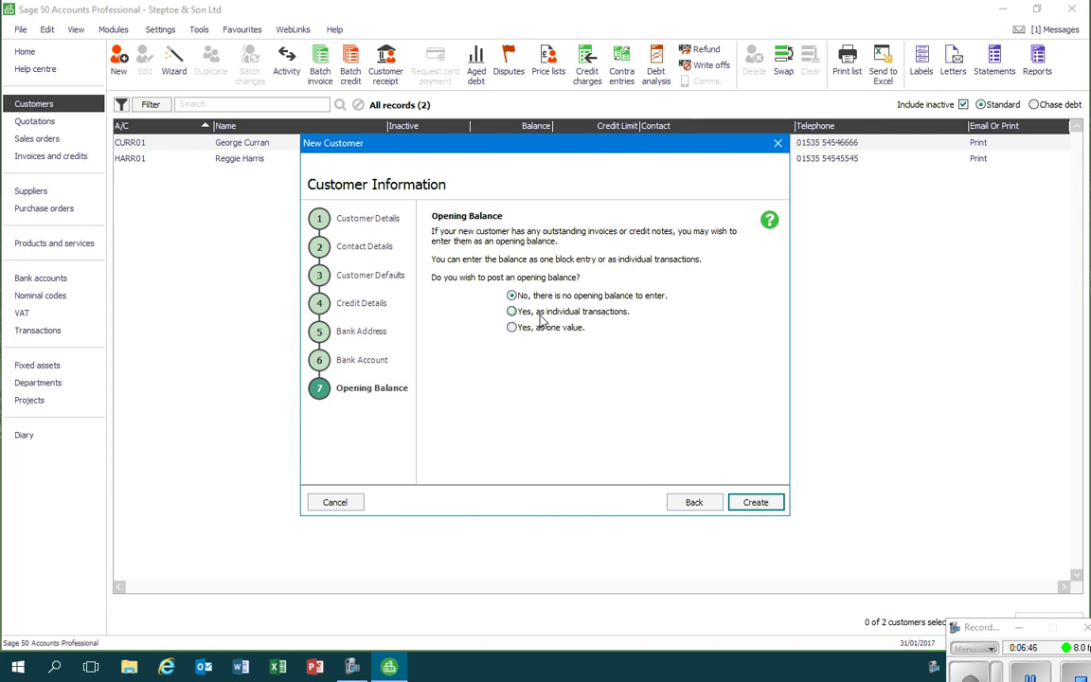
Enter a one-value opening balance invoice dated 01/01/2017 for 2100.00
{"action": "left_click", "coordinate": [513, 329]}
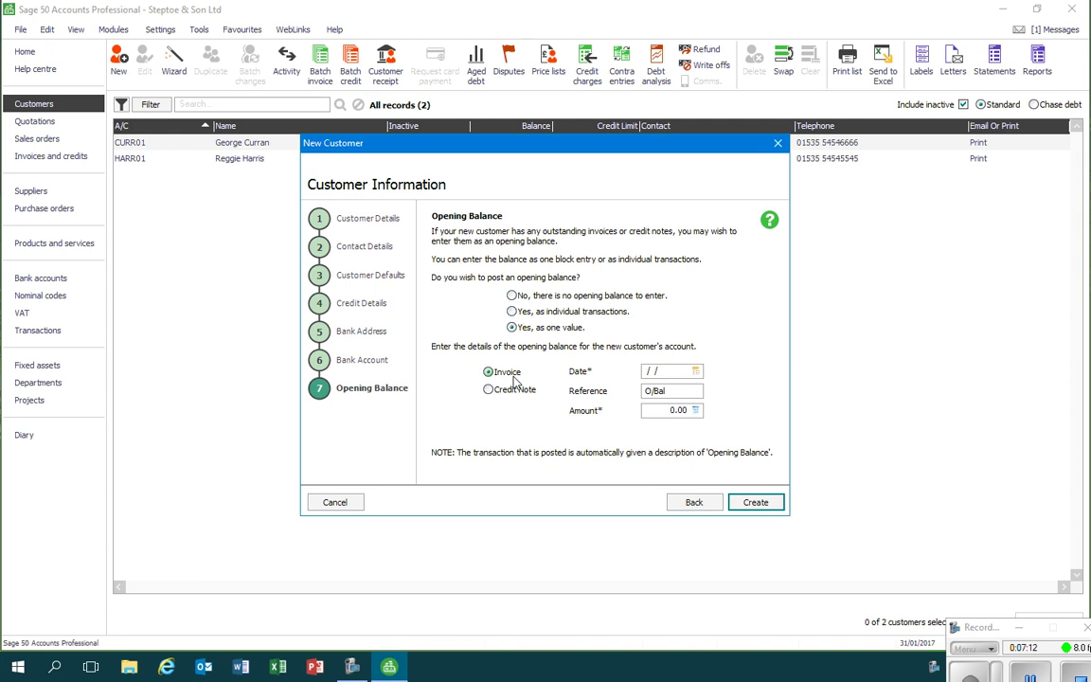
{"action": "left_click", "coordinate": [646, 370]}
{"action": "type", "text": "01/01/2017"}
{"action": "left_click", "coordinate": [662, 410]}
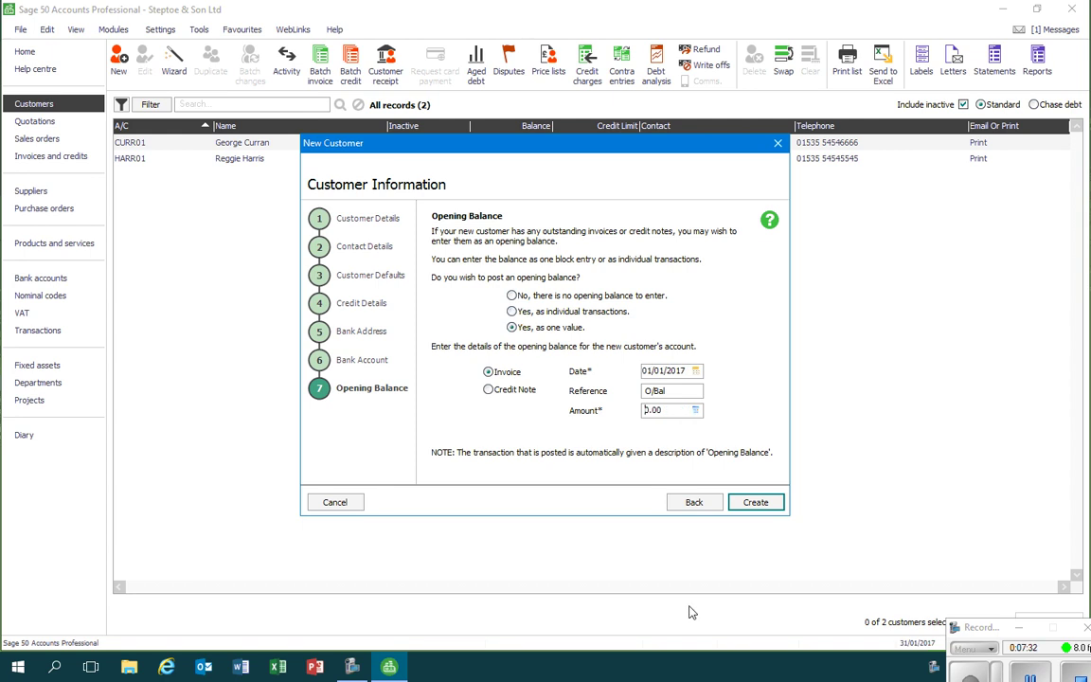
{"action": "type", "text": "210"}
Create the customer and select the Delphine Rare Metals Ltd row in the Customers list
{"action": "left_click", "coordinate": [769, 508]}
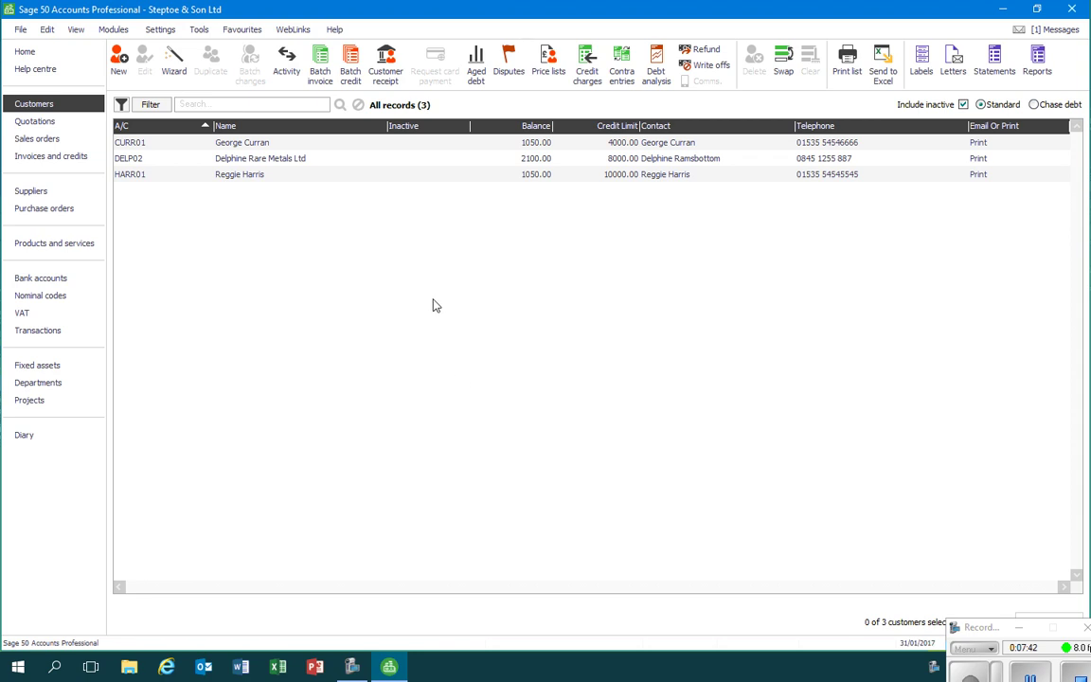
{"action": "left_click", "coordinate": [289, 161]}
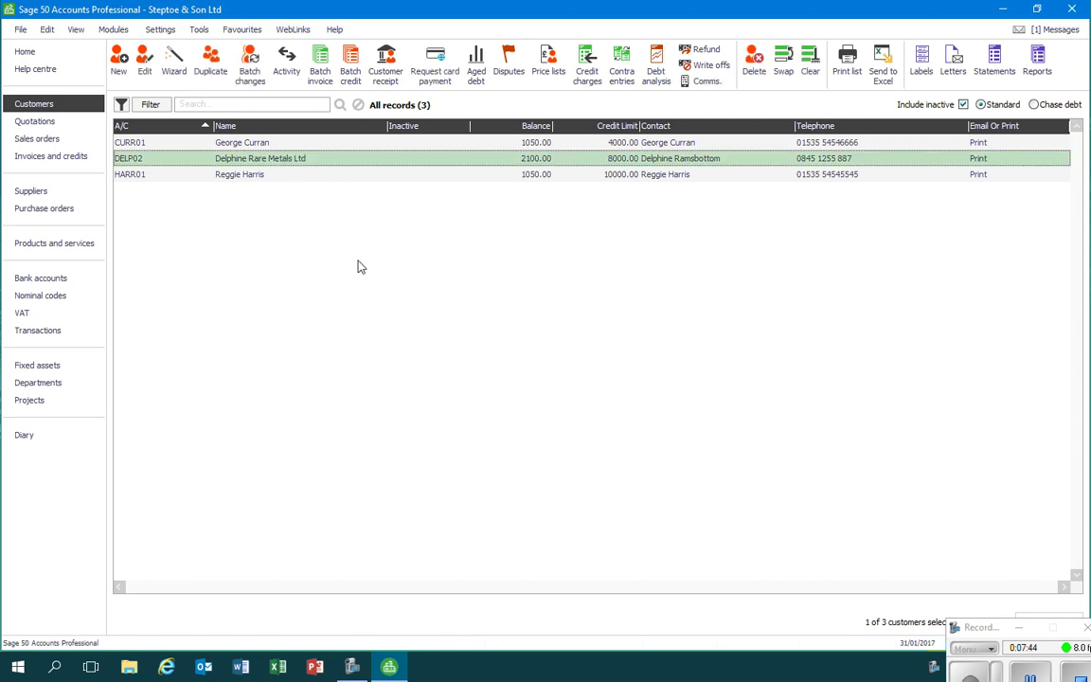